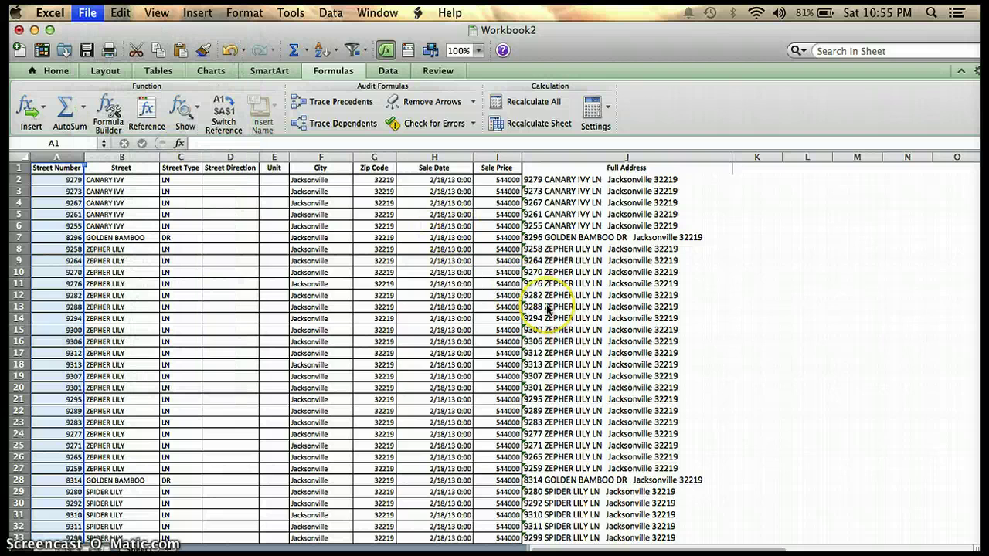
- Save the workbook as Workbook2 in the Documents folder in Excel Workbook (.xlsx) format
key("super+s")
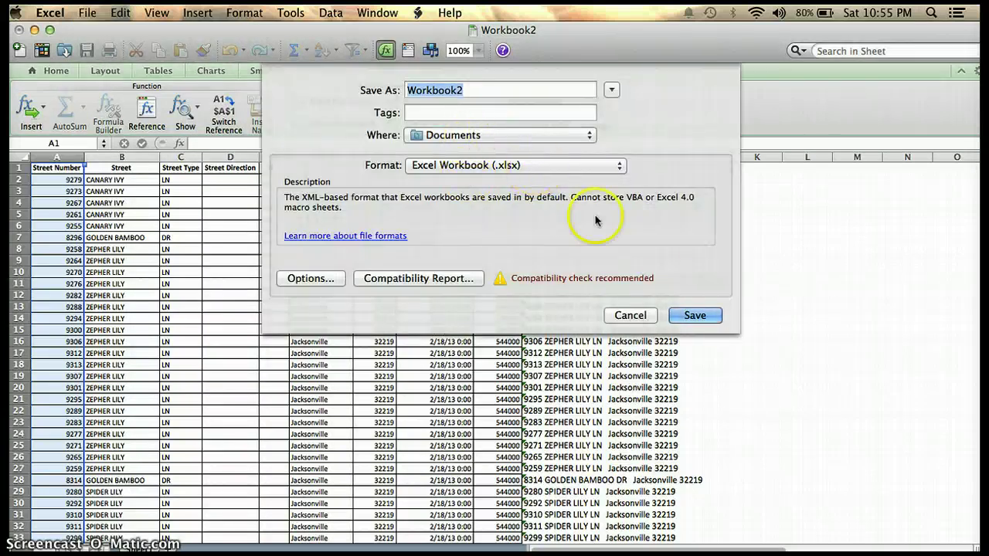
left_click(694, 315)
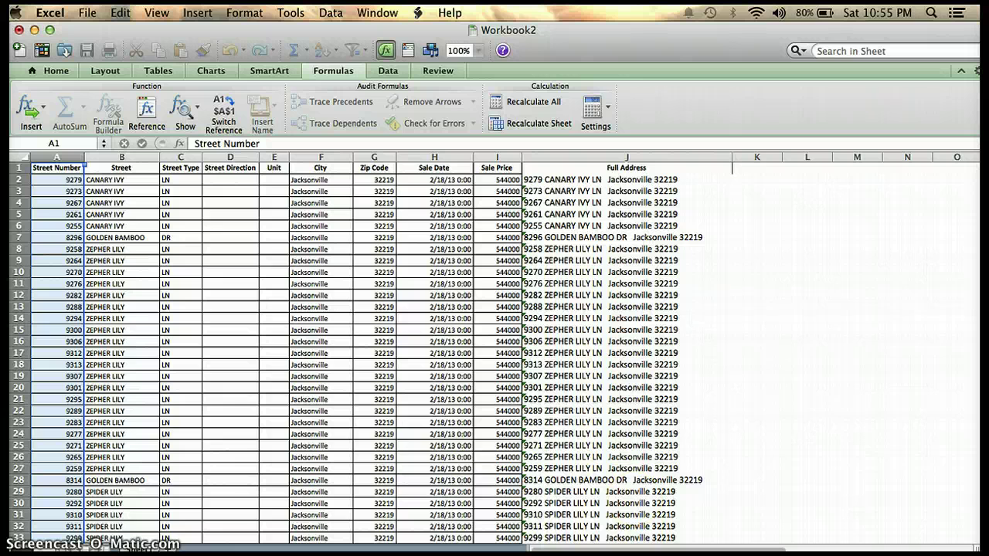
- Switch to Chrome, go to Google Drive and start importing a new Fusion Table
key("super+Tab")
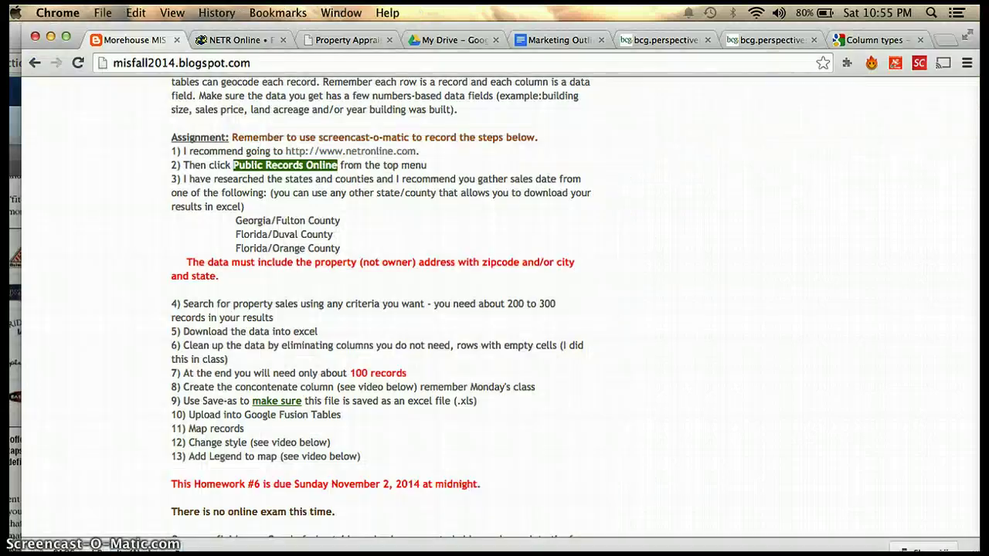
left_click(445, 41)
left_click(141, 39)
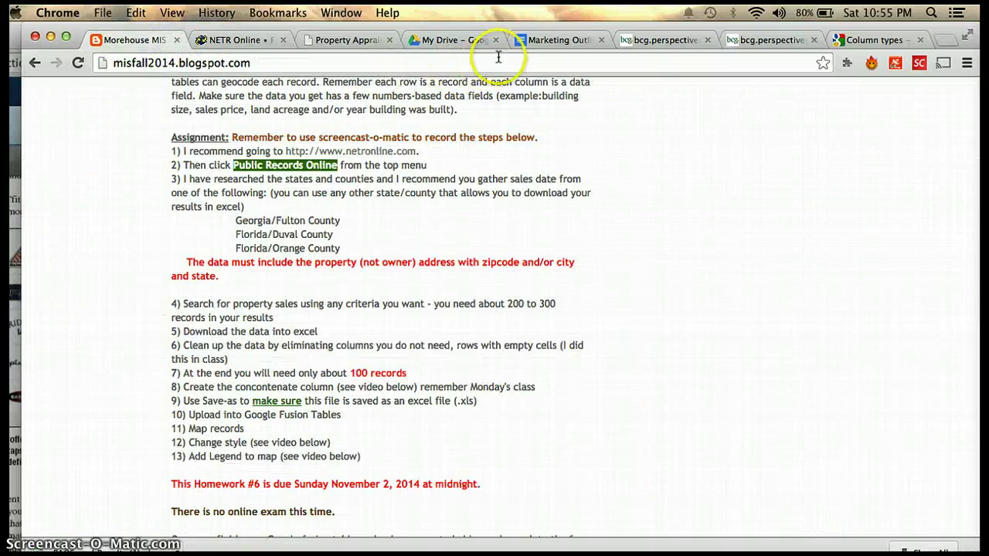
left_click(456, 43)
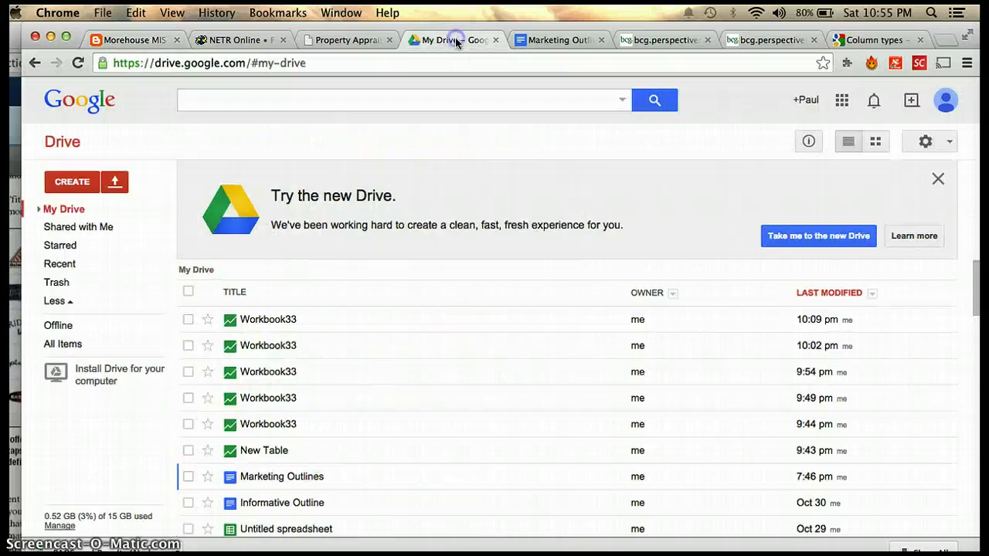
left_click(73, 183)
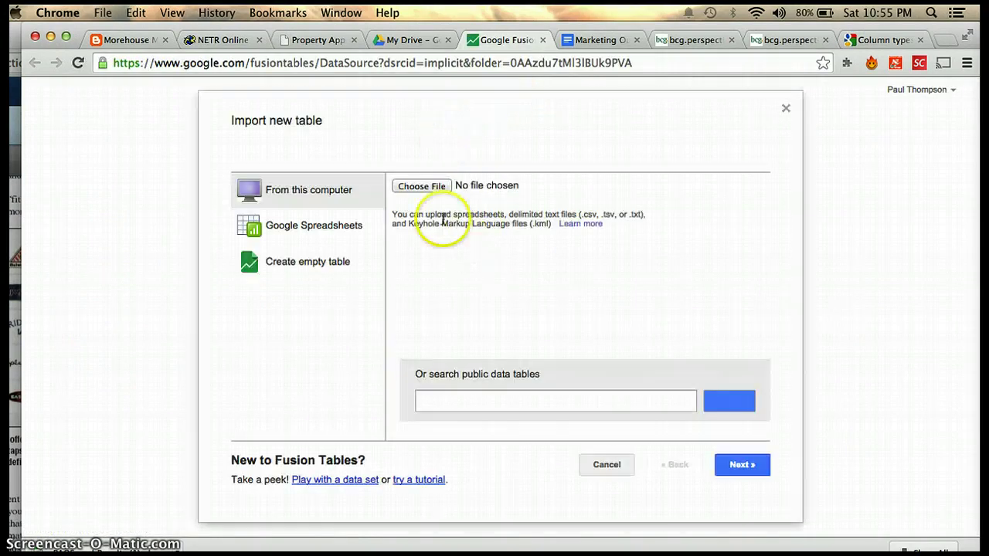
- Import Workbook2 from the Documents folder as a new table, with column names in row 1 and the table name Workbook2
left_click(437, 187)
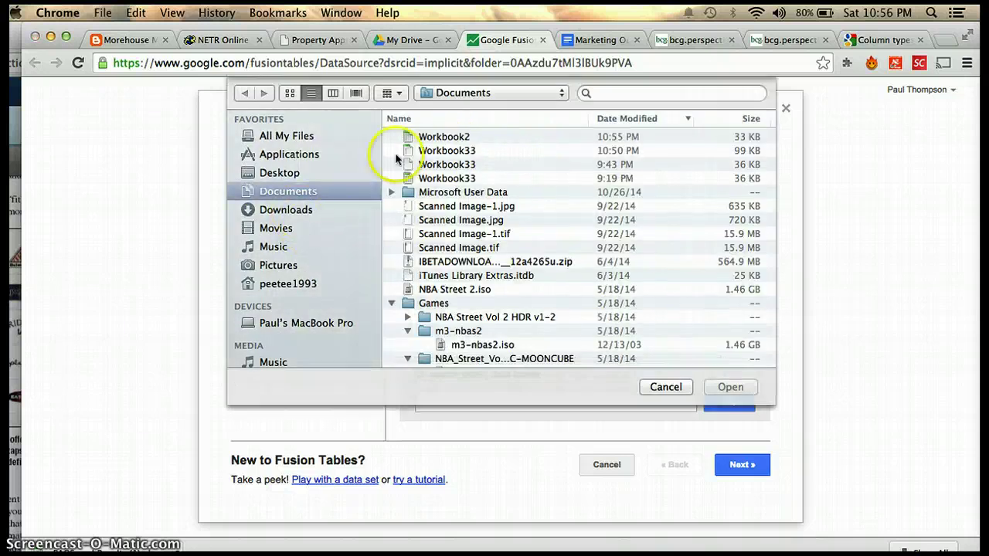
left_click(447, 139)
left_click(732, 389)
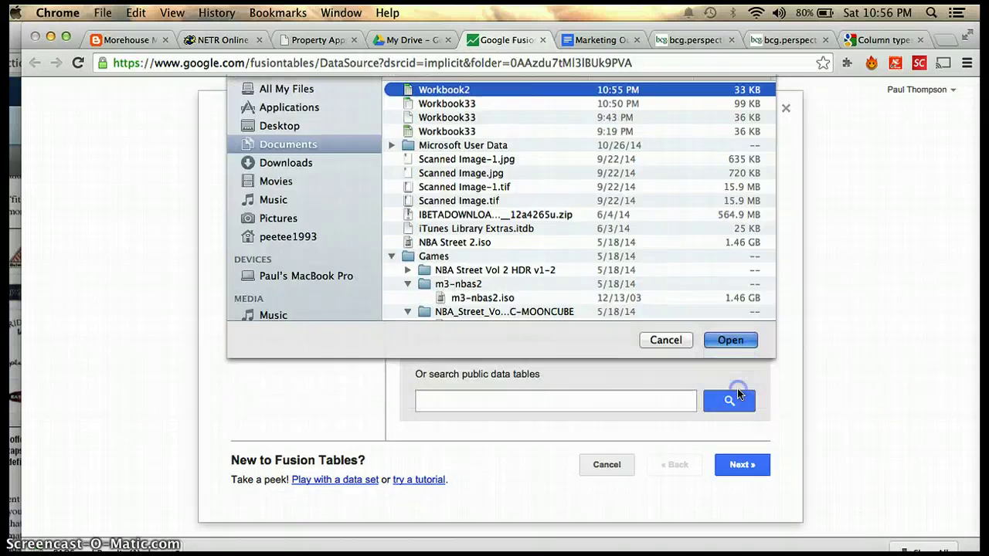
left_click(740, 464)
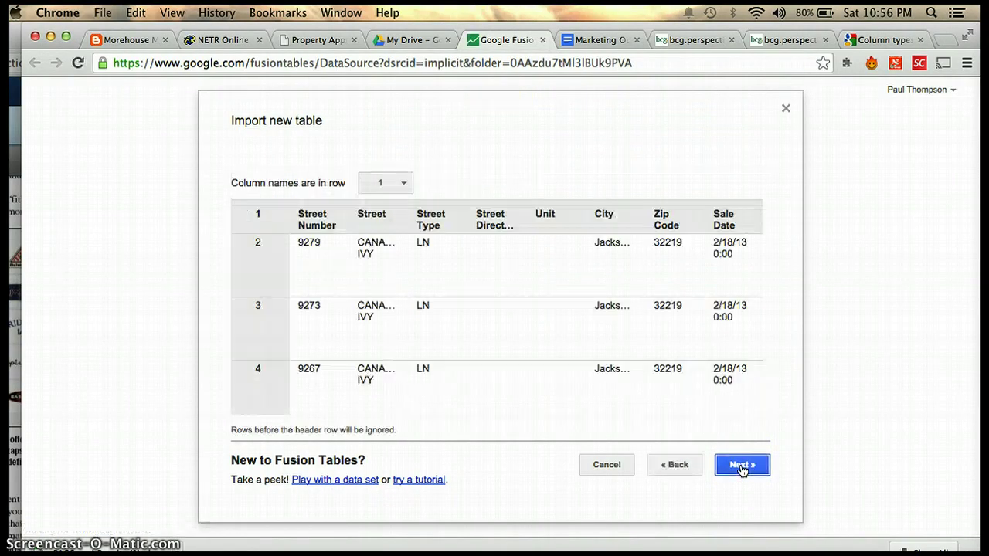
left_click(742, 467)
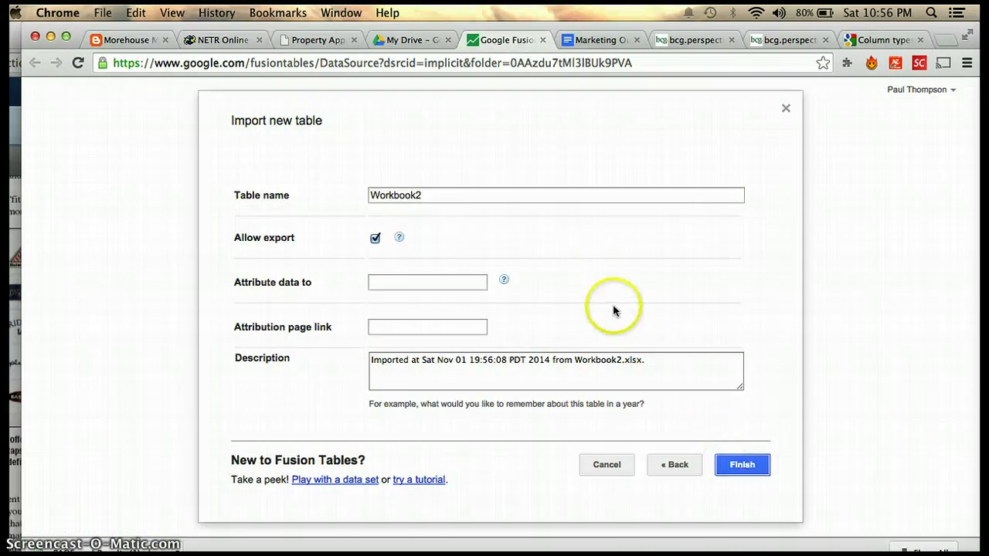
left_click(734, 467)
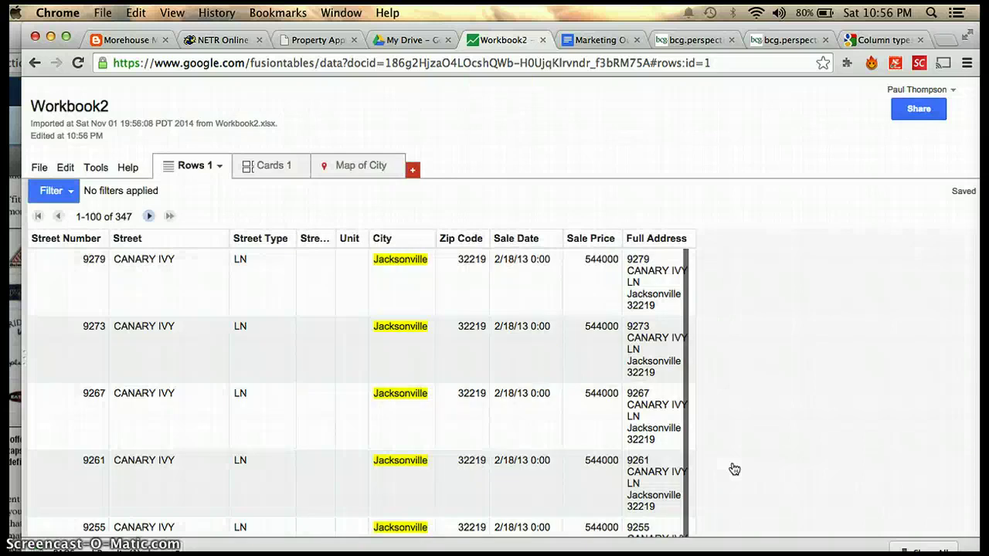
- Change the Full Address column's type to Location and save the column settings
left_click(683, 239)
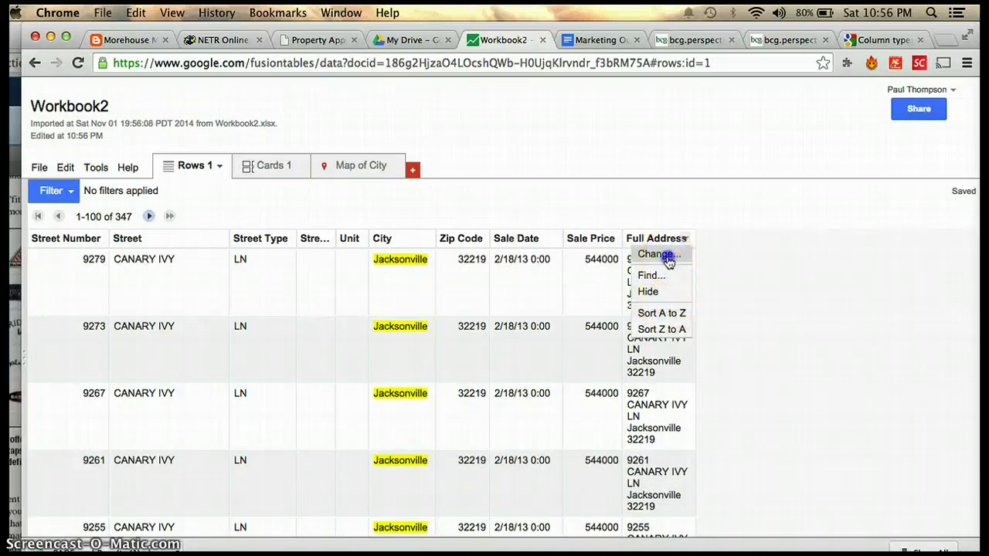
left_click(661, 255)
left_click(203, 287)
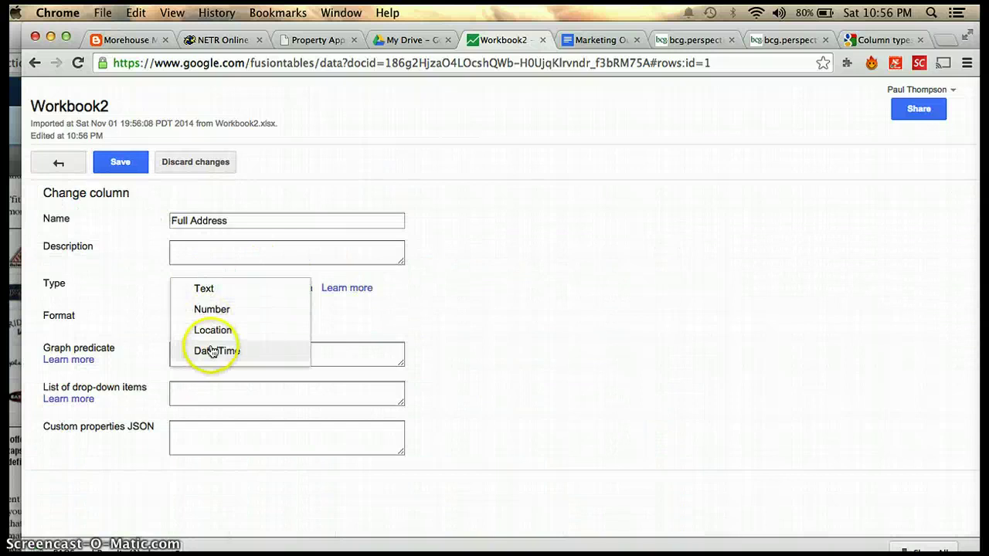
left_click(211, 330)
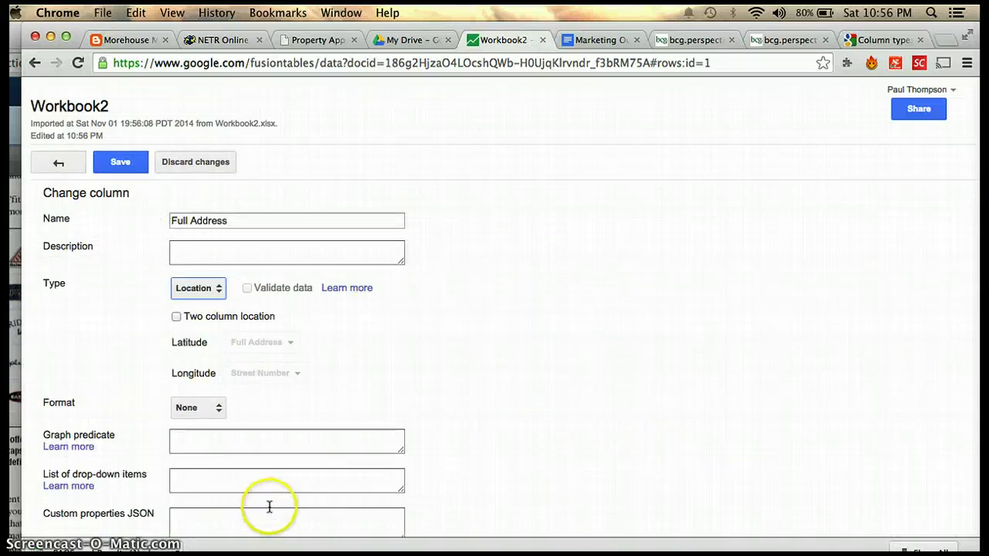
scroll(311, 425, "down", 1)
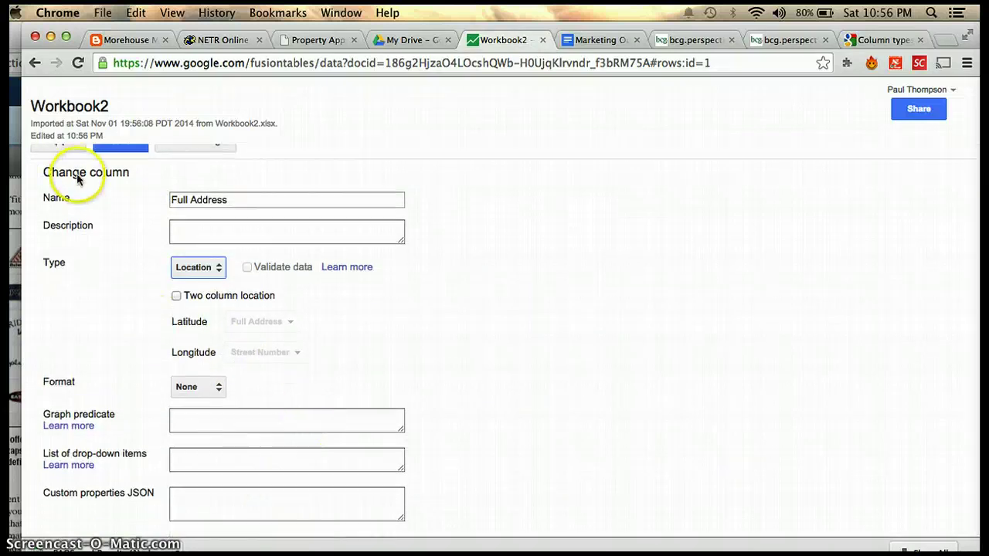
scroll(77, 179, "up", 1)
left_click(104, 164)
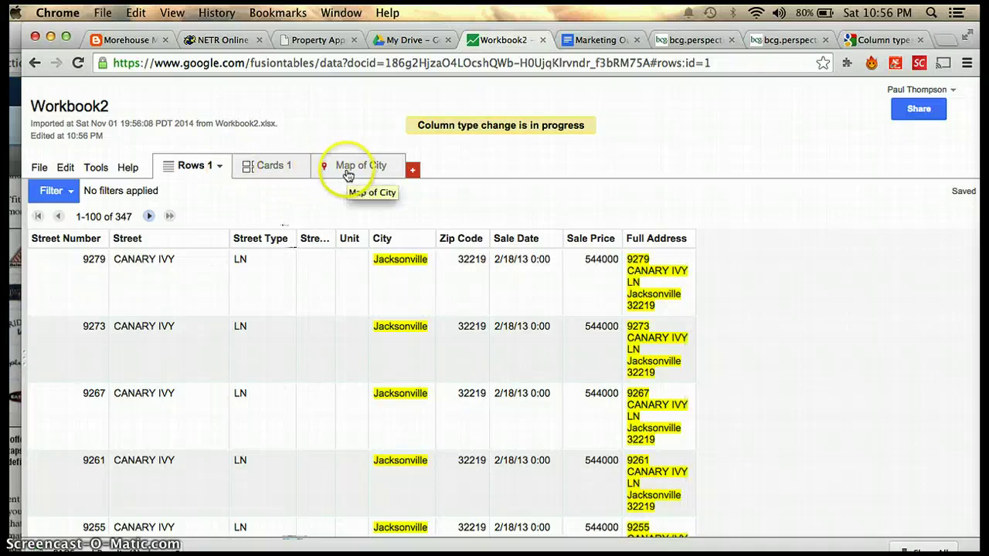
- Open the city map and geocode the table using Full Address as the location column
left_click(349, 175)
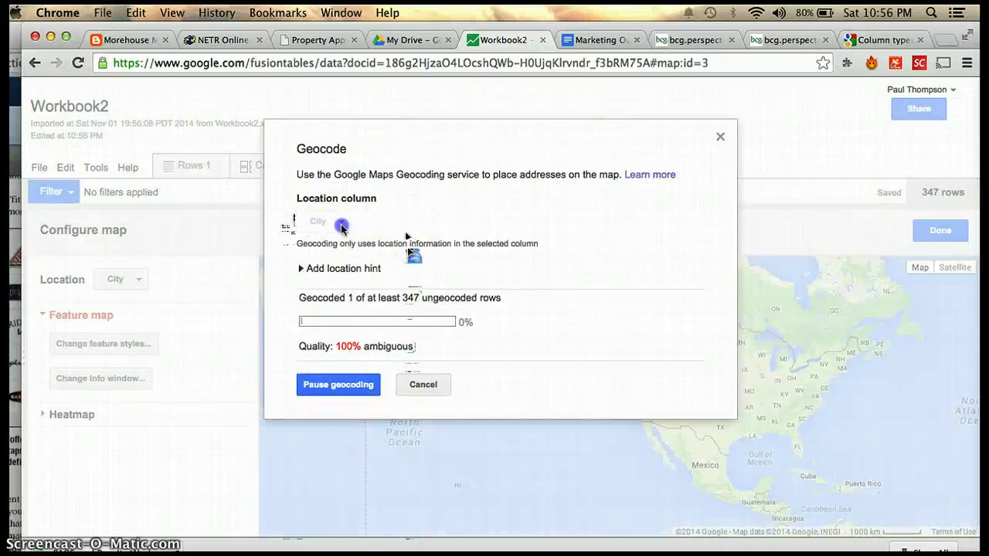
left_click(342, 229)
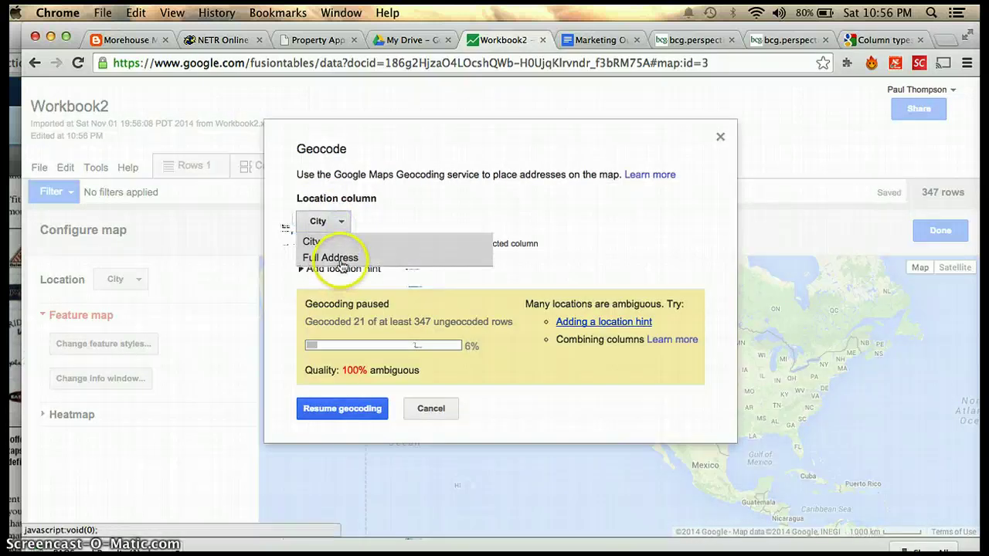
left_click(343, 259)
left_click(337, 301)
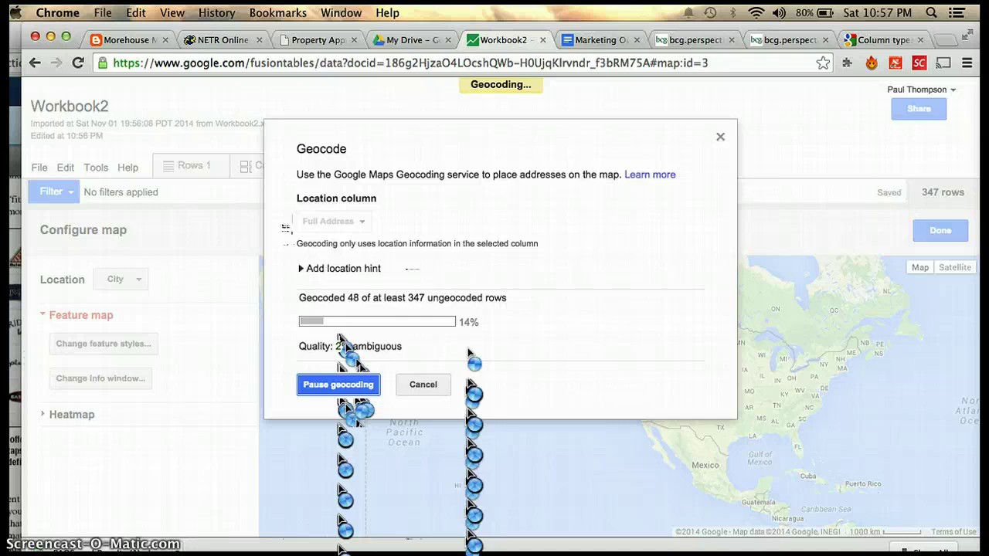
left_click(642, 269)
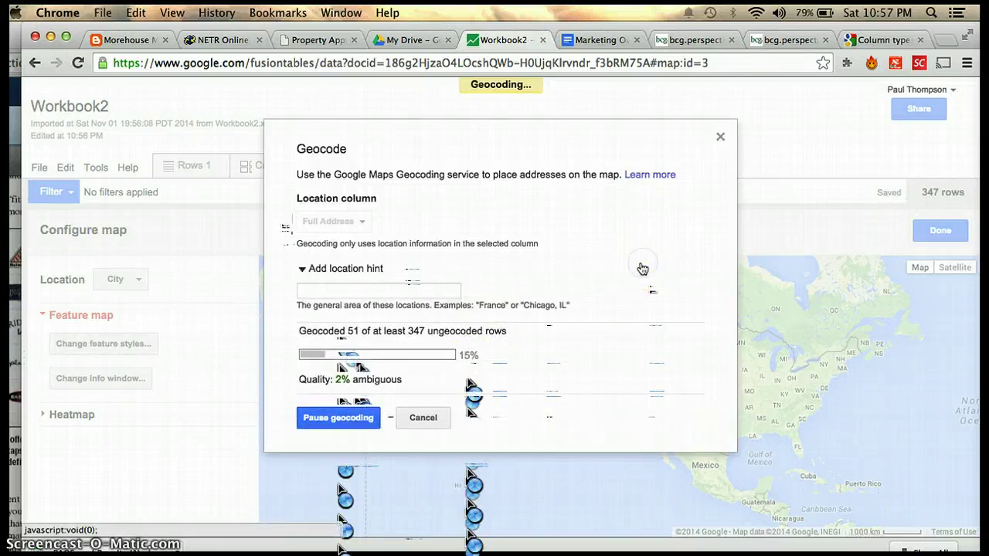
left_click(346, 418)
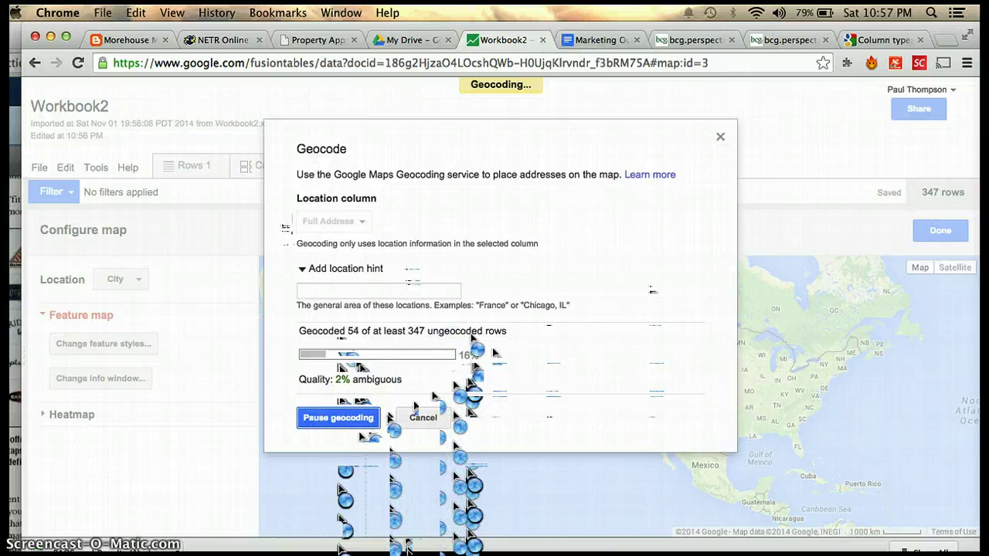
left_click(499, 352)
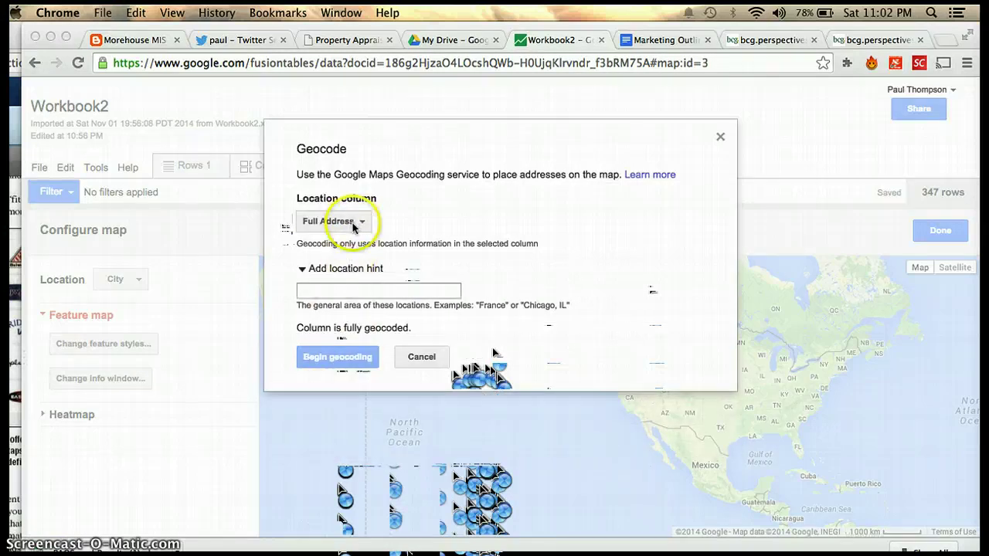
- Resume geocoding with City as the location column and close the Geocode dialog
left_click(422, 356)
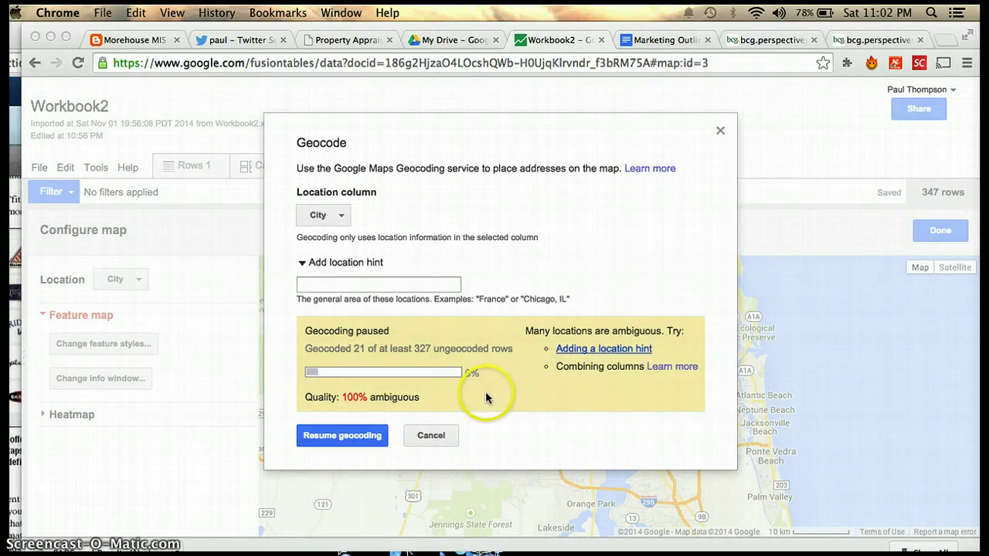
left_click(351, 439)
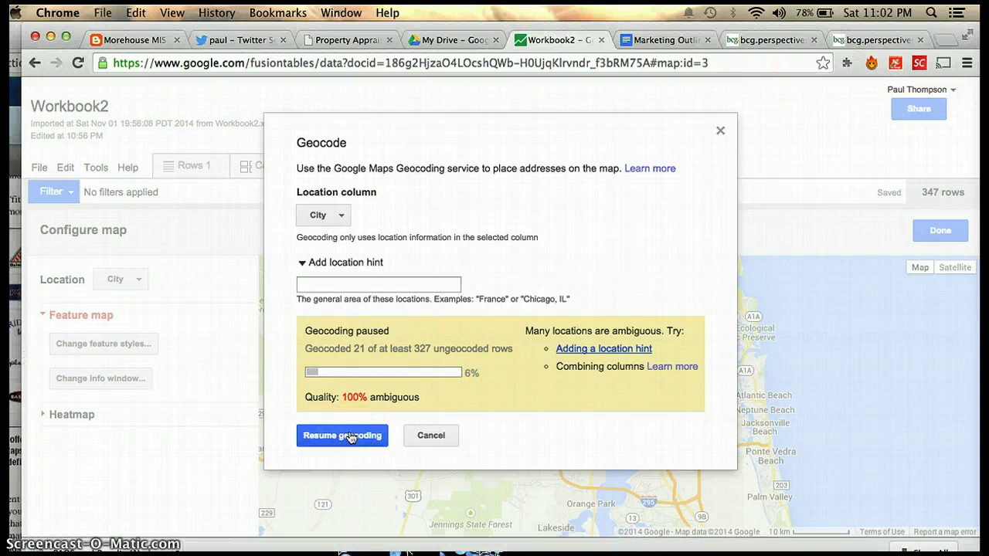
left_click(357, 445)
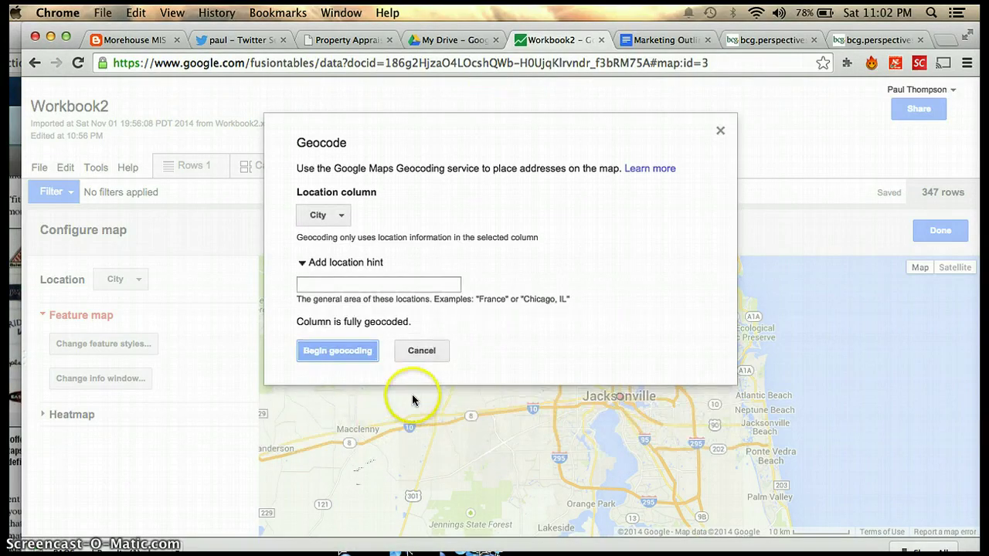
left_click(372, 352)
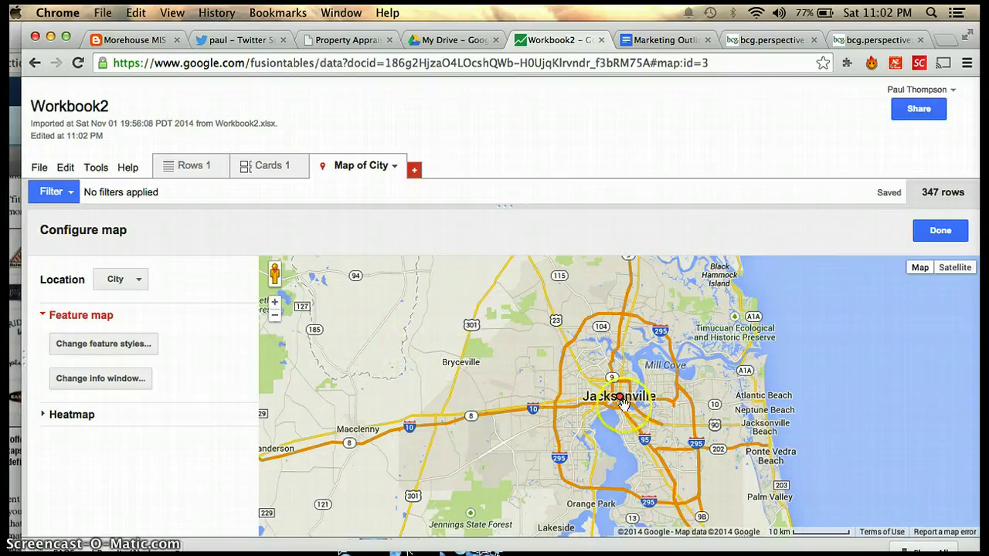
- Set the map's location column to Full Address so each property is plotted around Jacksonville
left_click(274, 303)
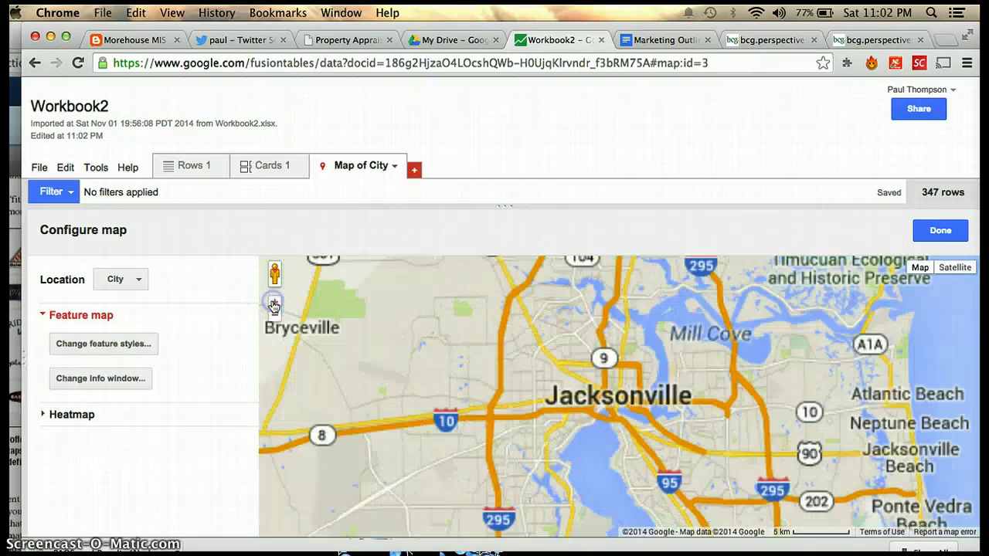
left_click(275, 304)
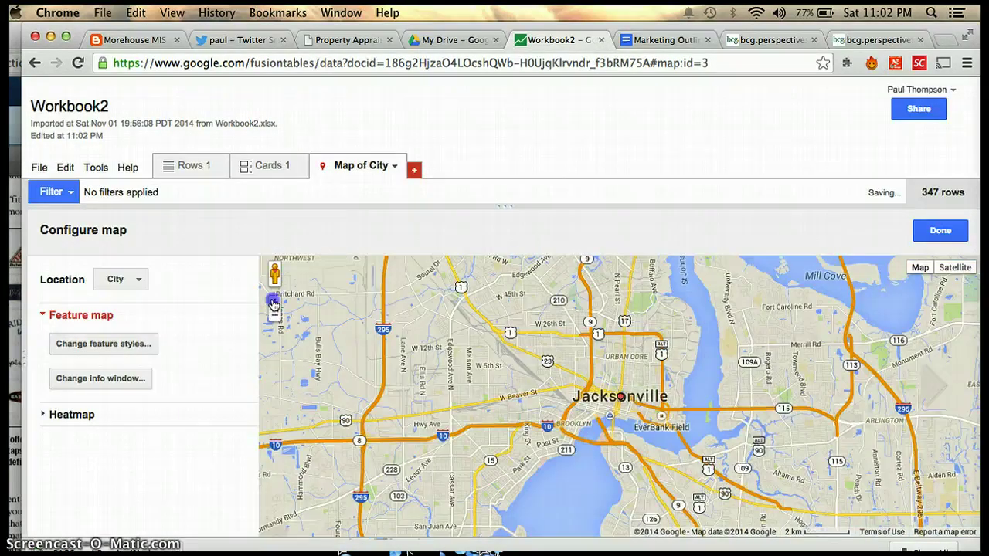
left_click(275, 304)
left_click(274, 303)
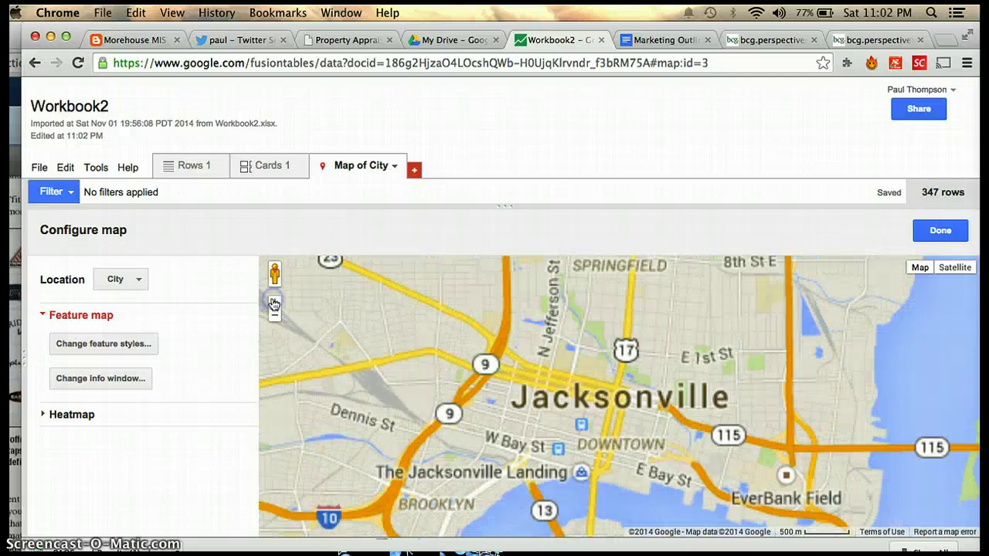
left_click(121, 279)
left_click(133, 316)
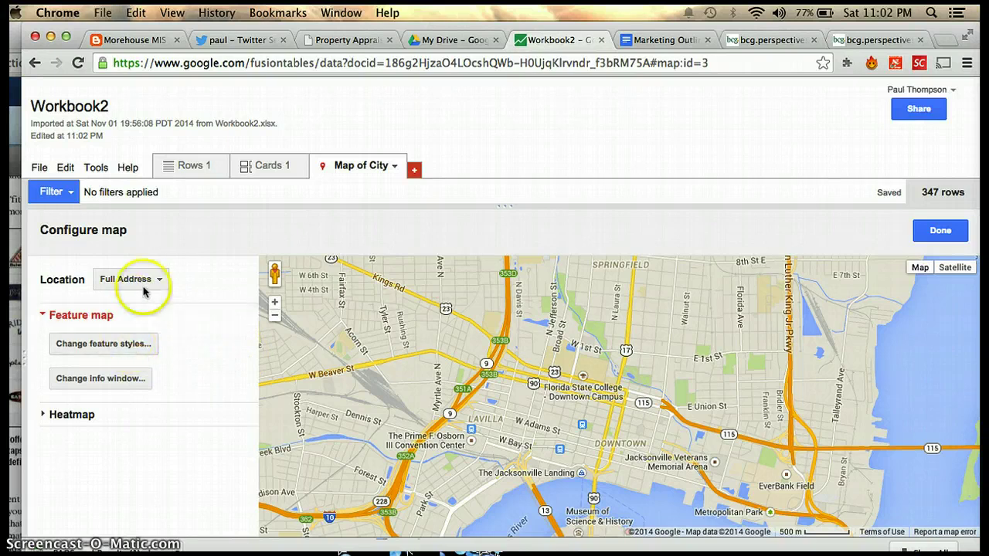
left_click(274, 317)
left_click(274, 319)
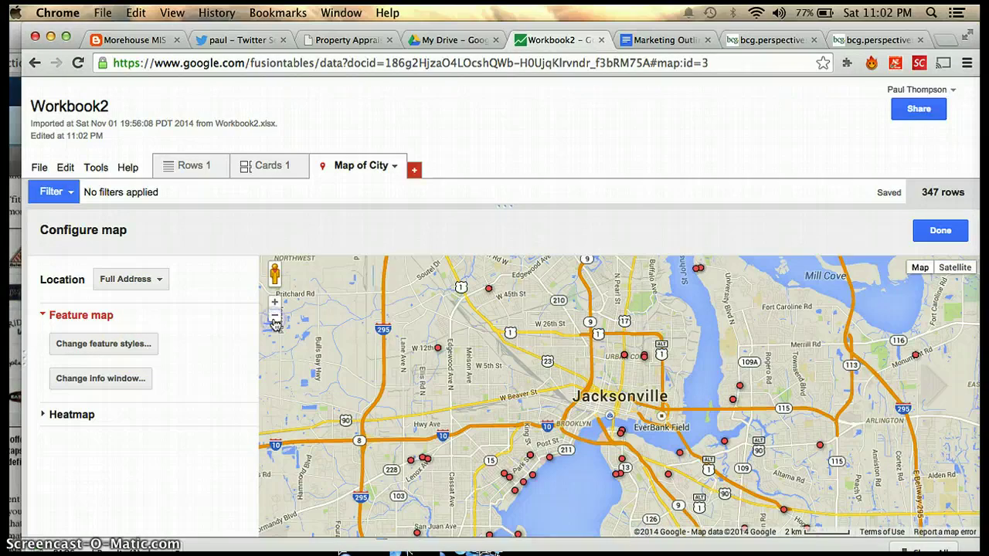
left_click(275, 320)
left_click(275, 319)
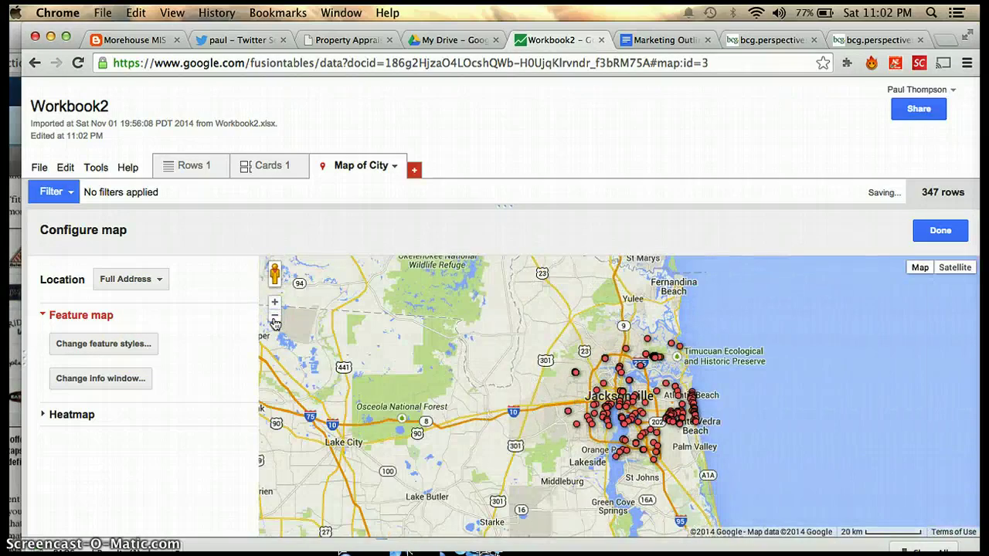
- Style the map markers in 5 buckets by Sale Price, using the column's full 500,000 - 1,000,000 range, and save the style
left_click(120, 344)
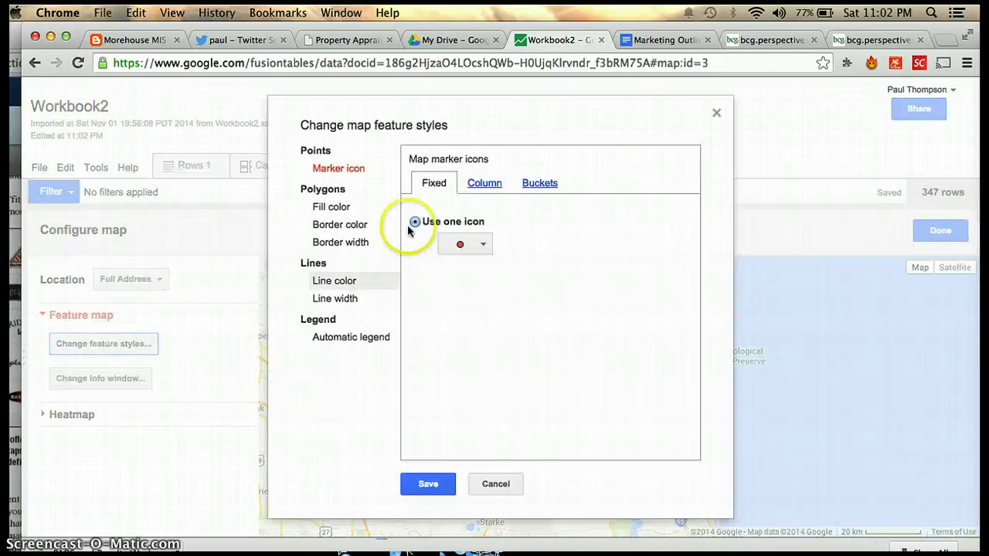
left_click(522, 185)
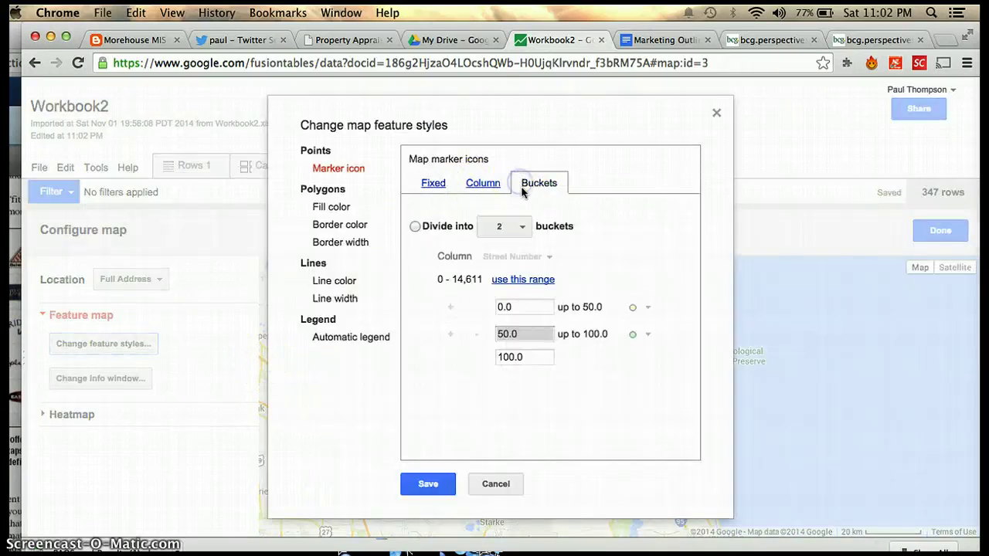
left_click(517, 233)
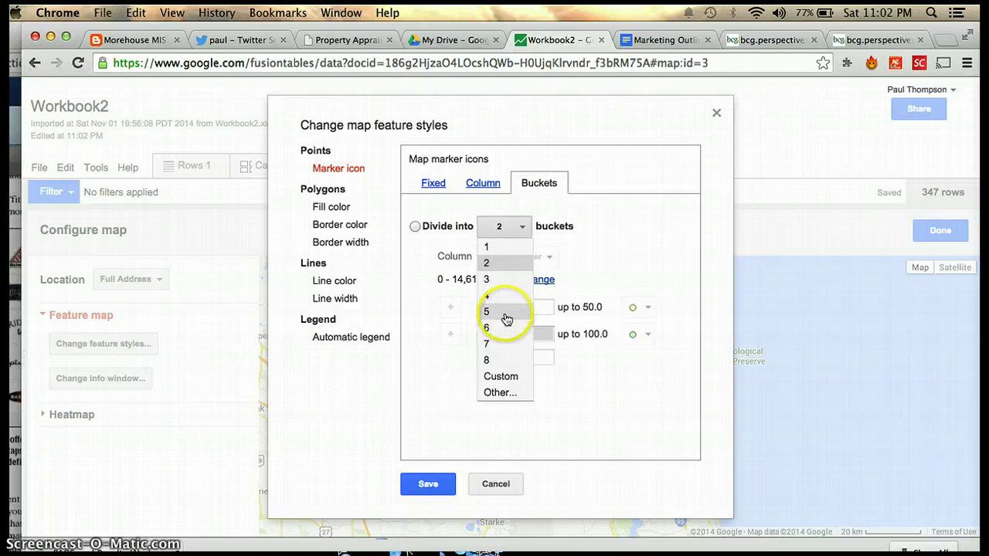
left_click(504, 315)
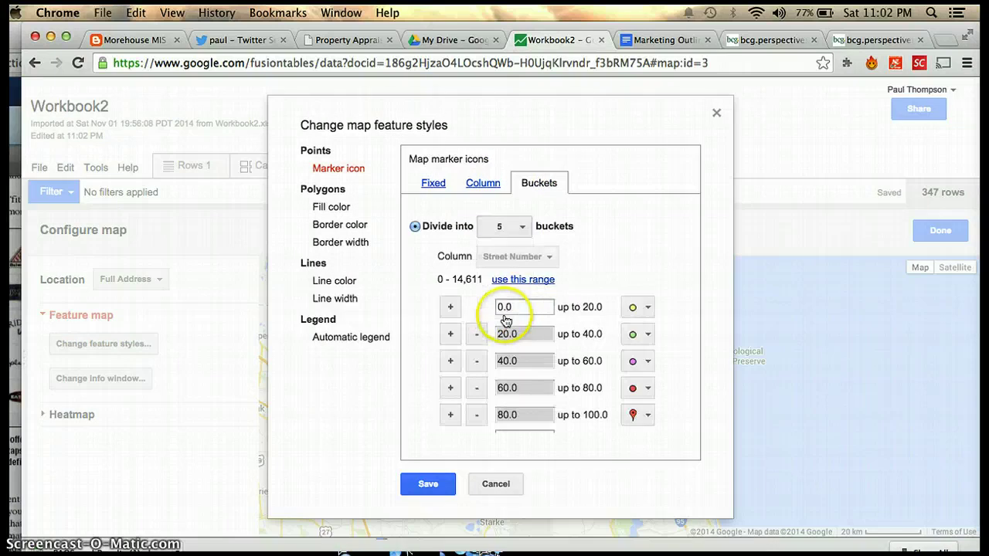
left_click(529, 257)
left_click(541, 307)
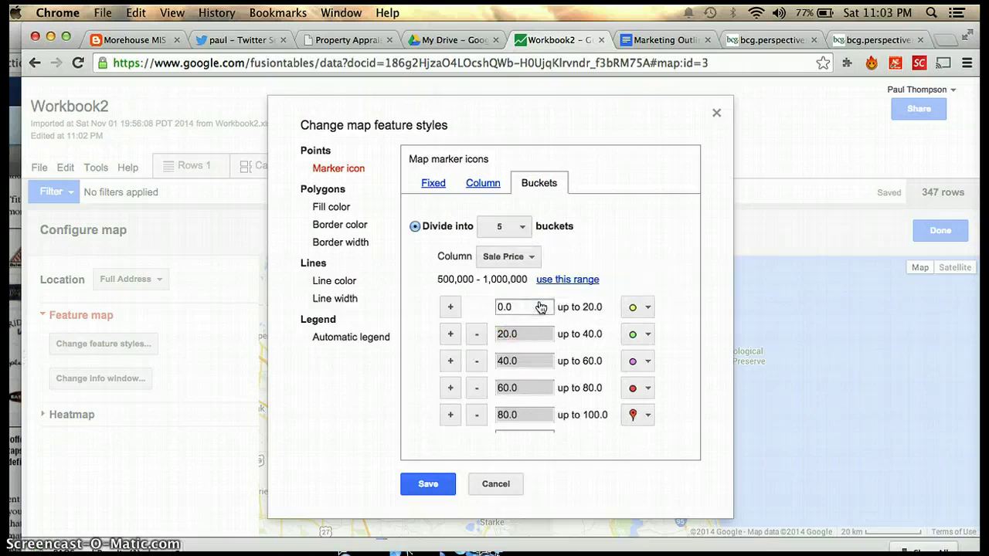
left_click(546, 279)
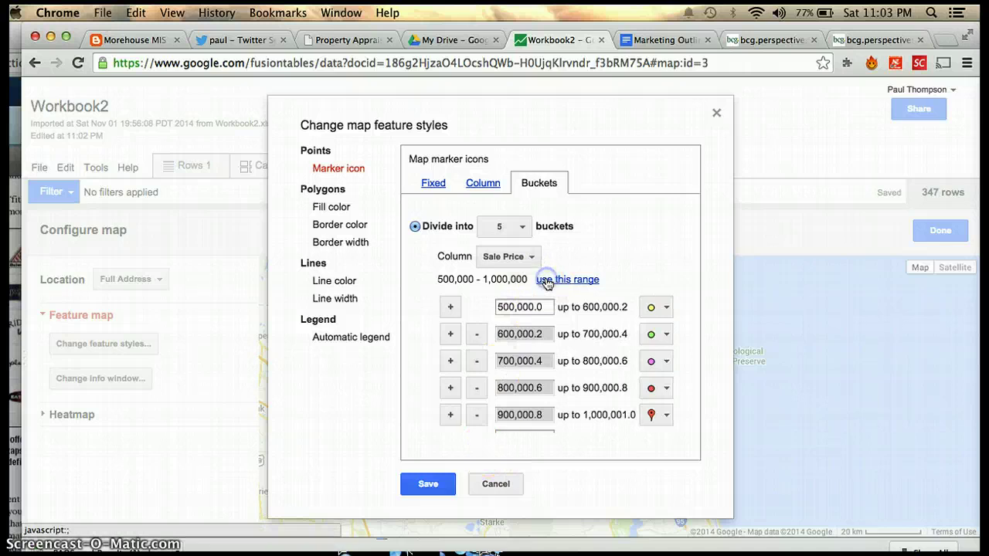
left_click(432, 483)
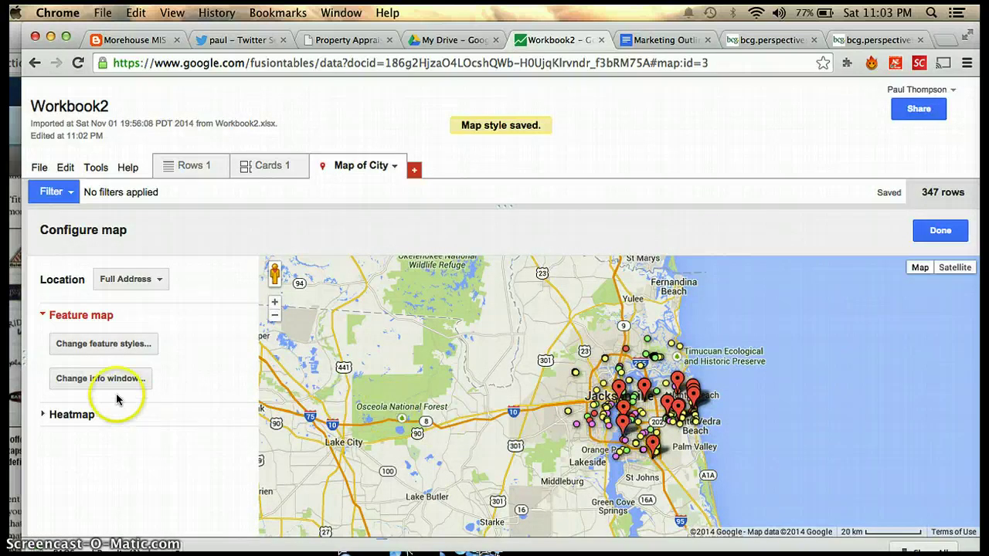
- Change the marker icon of the highest Sale Price bucket (900,000.8 up to 1,000,001.0) to small_blue and save the style
left_click(131, 345)
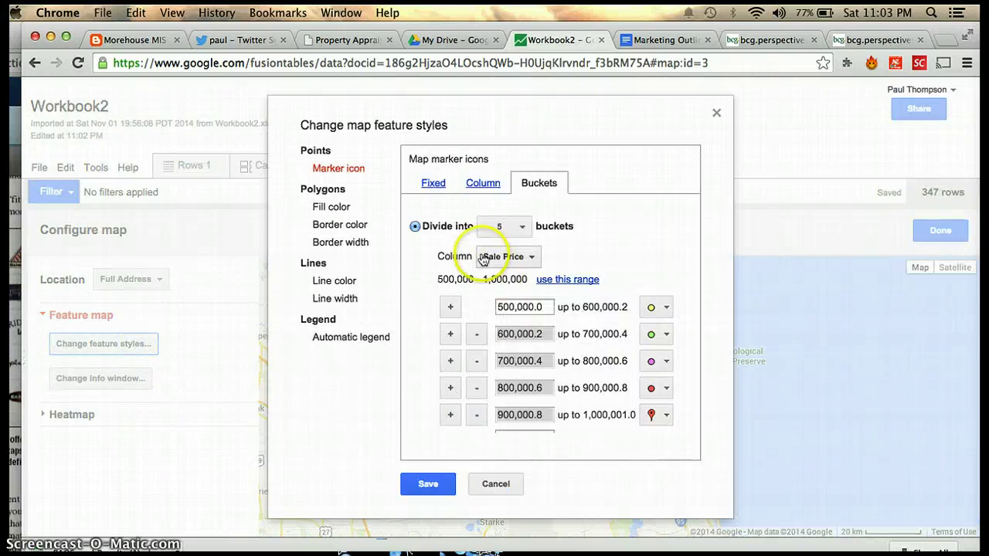
left_click(662, 415)
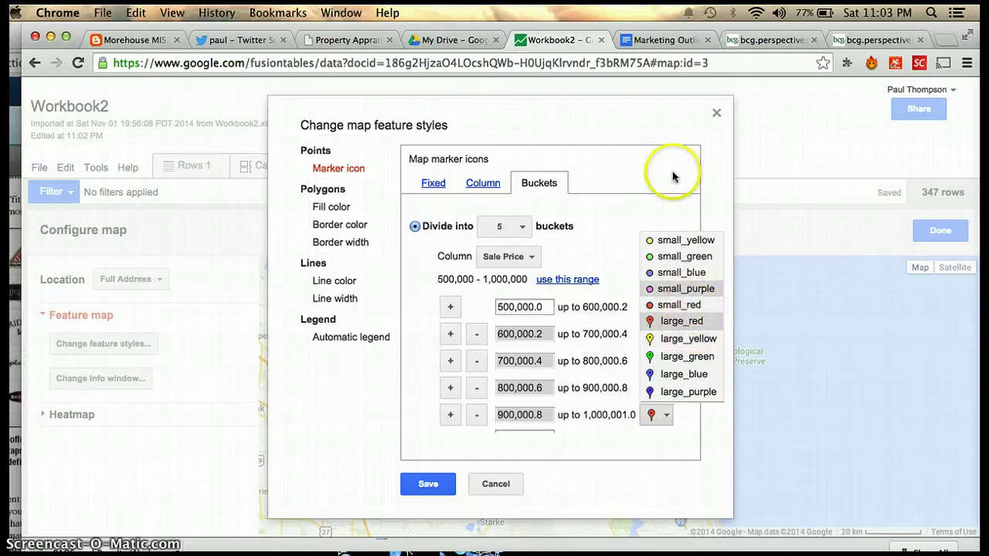
left_click(701, 193)
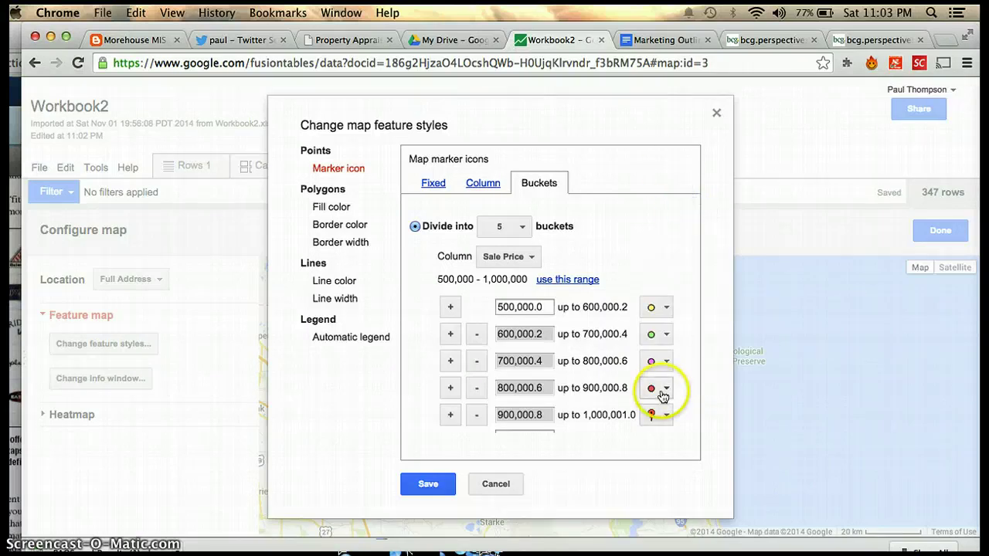
left_click(659, 415)
left_click(688, 269)
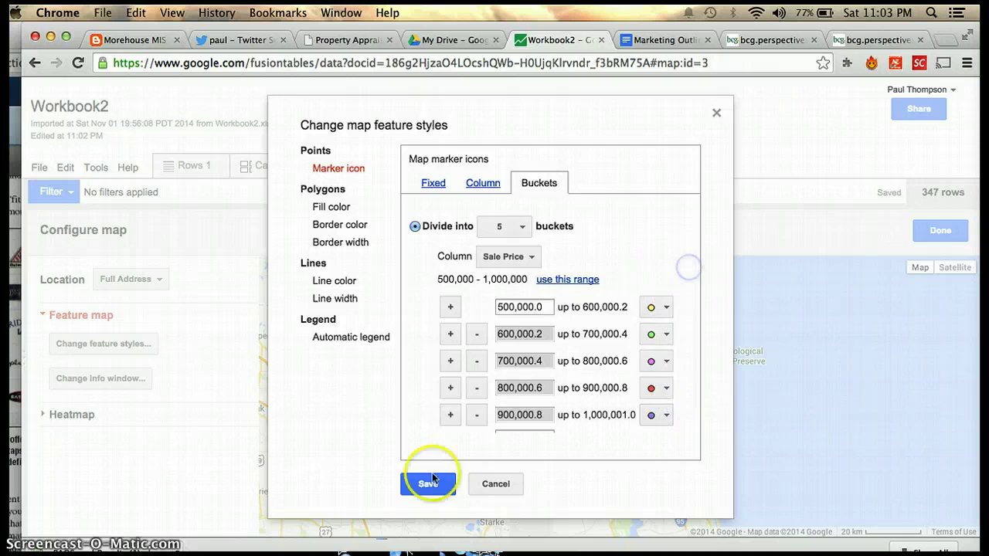
left_click(417, 487)
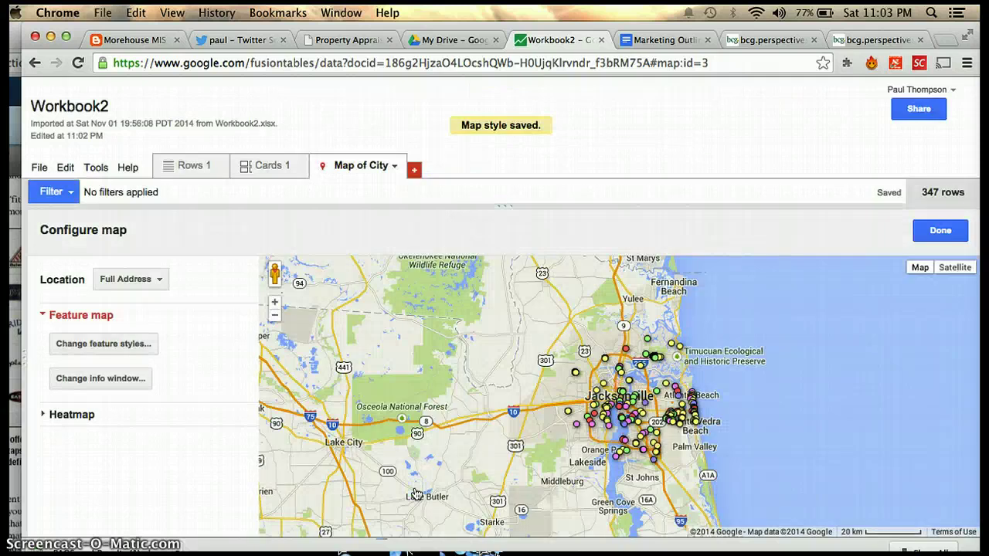
- Turn on the automatic marker legend titled Sale Price and save the map style
left_click(131, 356)
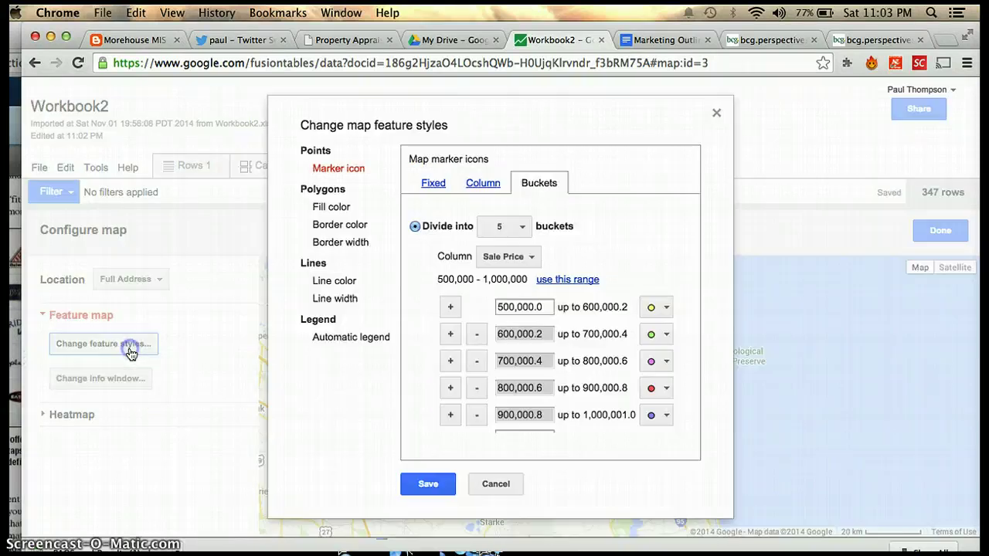
left_click(377, 343)
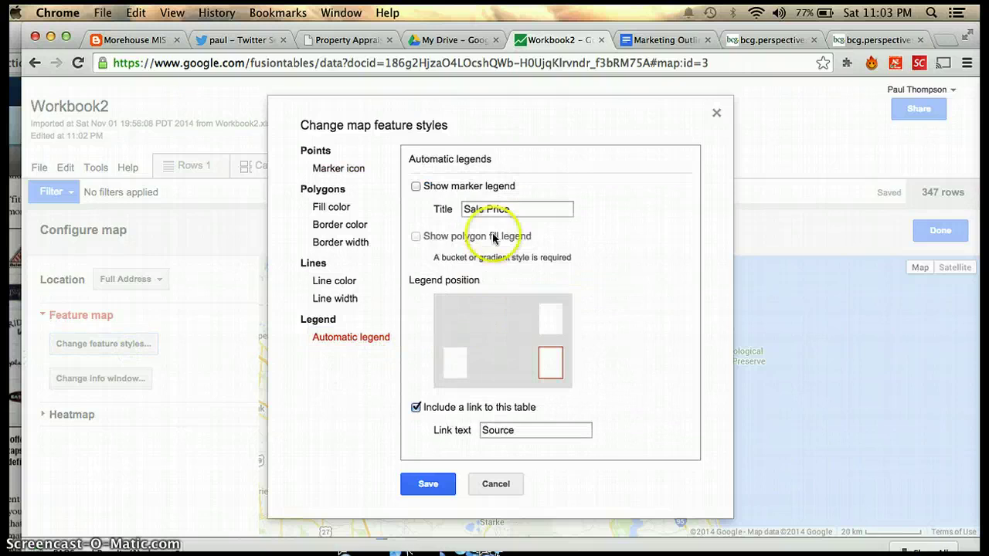
left_click(415, 187)
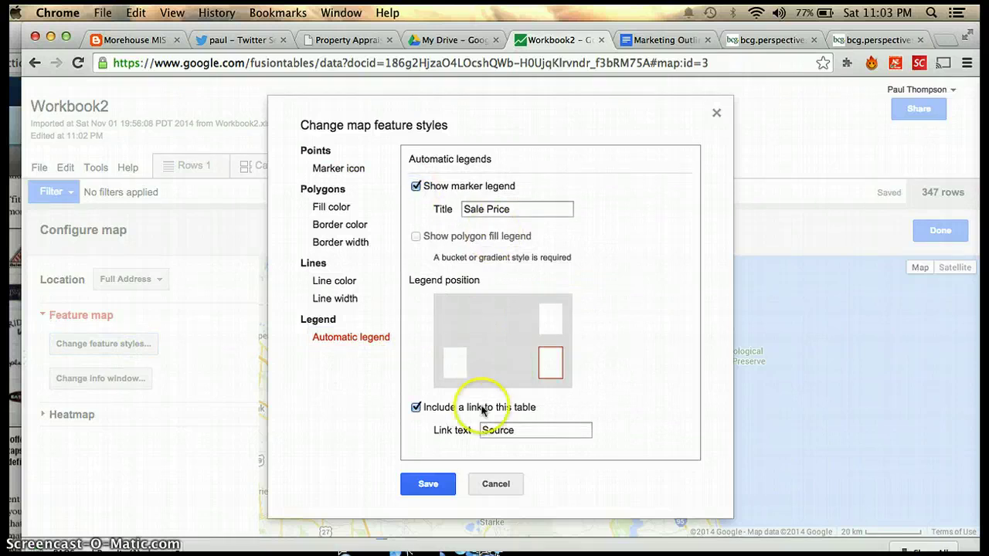
left_click(441, 484)
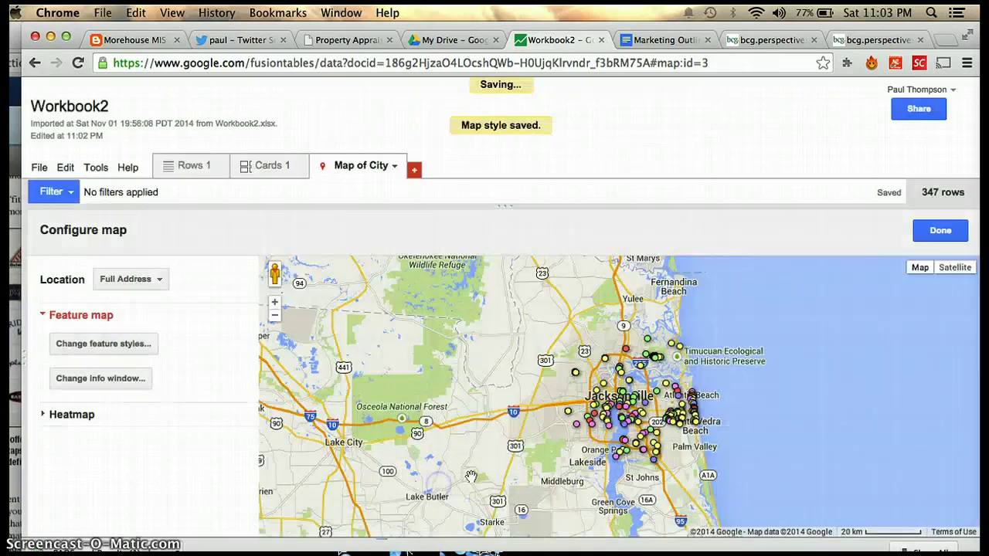